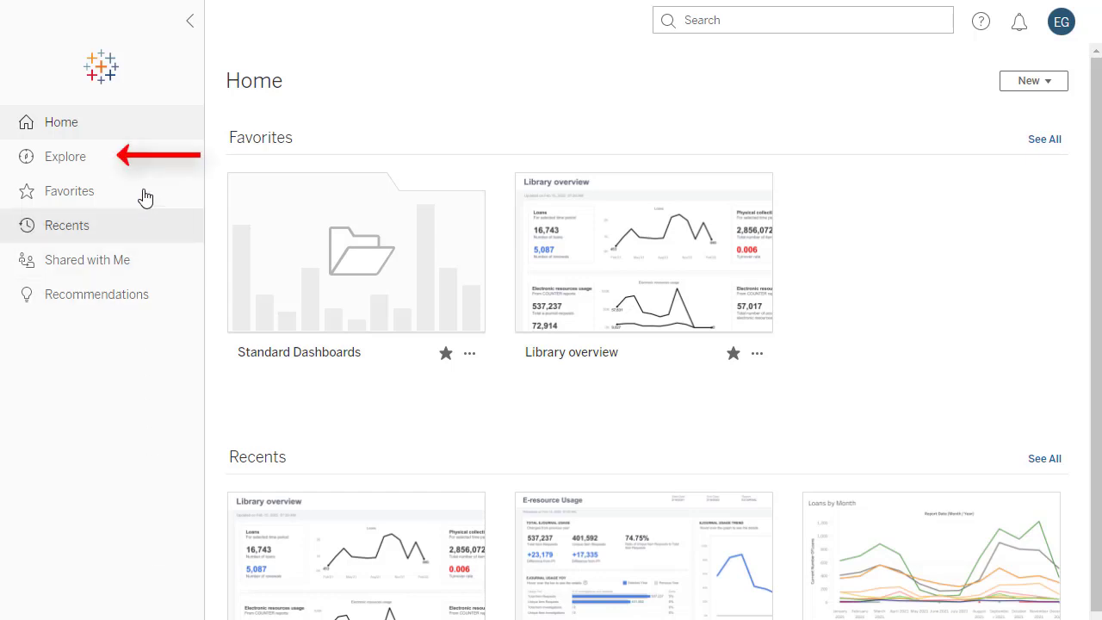
- Open Custom Dashboards from Explore, check its Content Type and Sort By options, and switch to Grid View
left_click(61, 164)
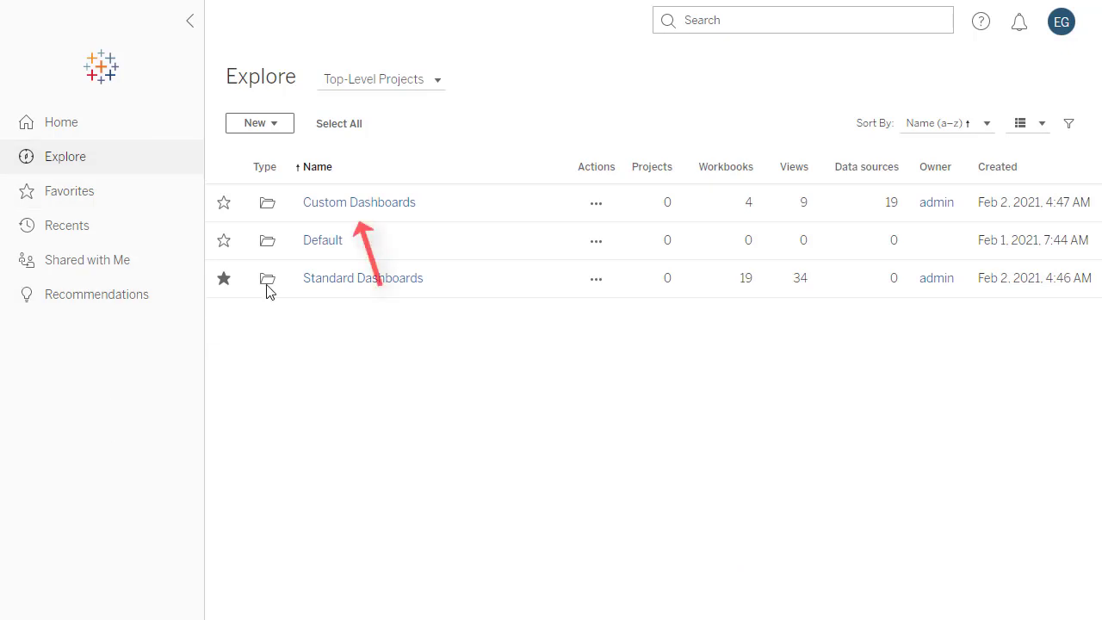
left_click(356, 206)
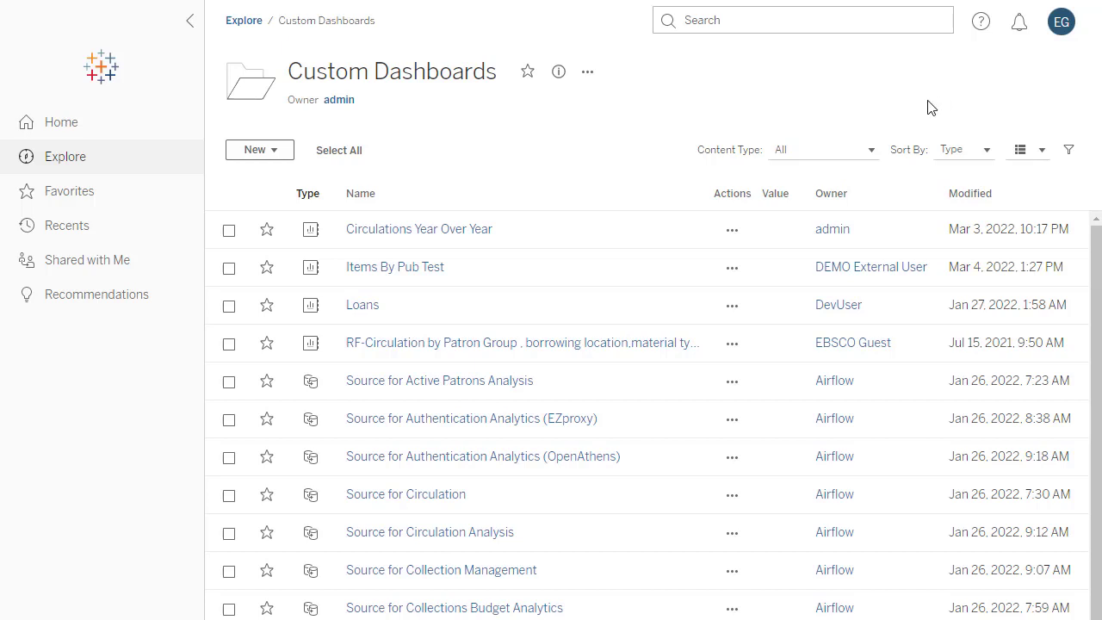
left_click(867, 155)
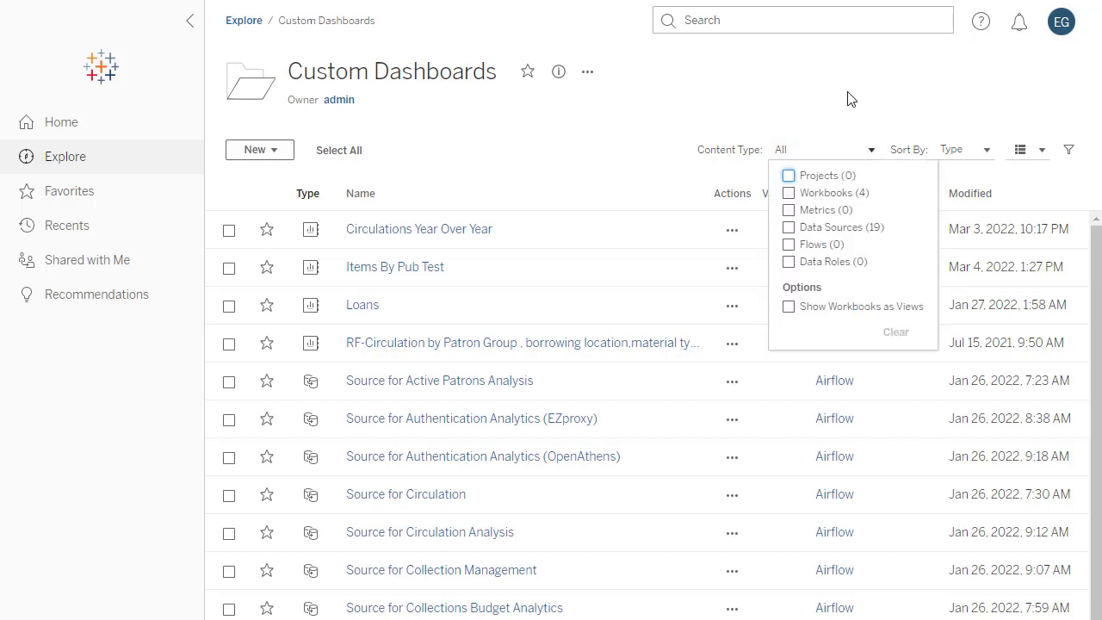
left_click(866, 155)
left_click(987, 150)
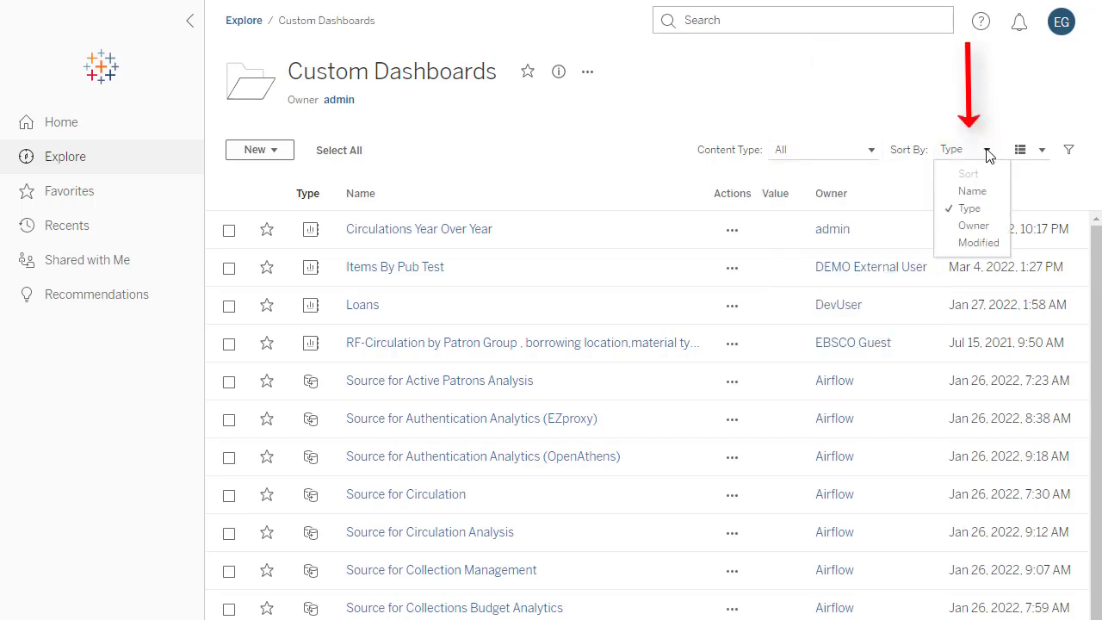
left_click(987, 151)
left_click(1042, 152)
left_click(966, 178)
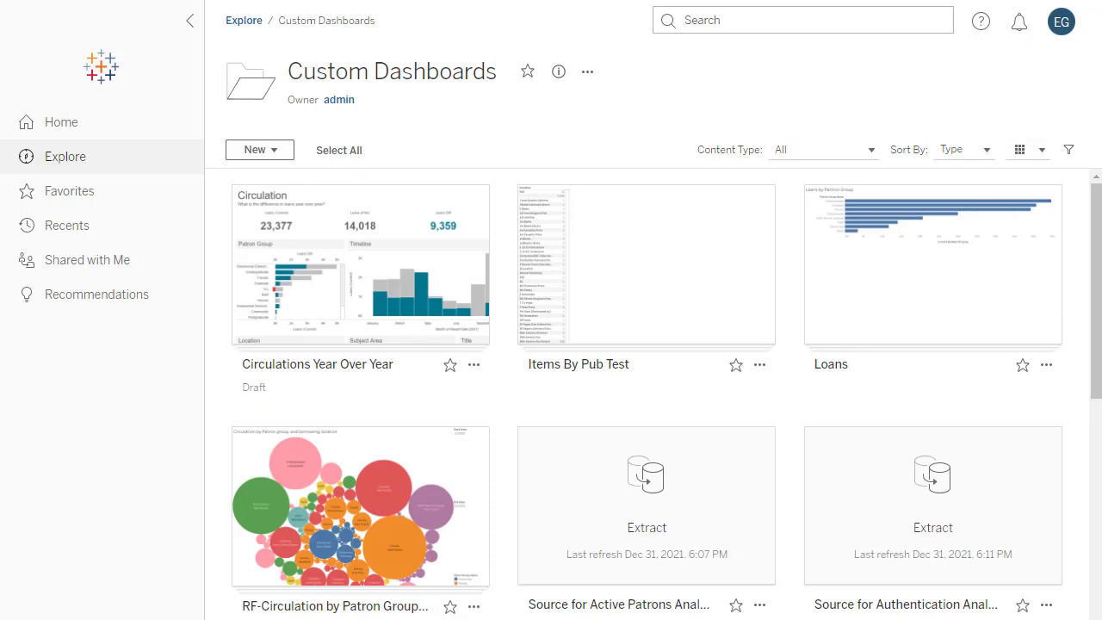
- Create a new workbook from the New menu connected to the Source for Circulation data source
left_click(249, 153)
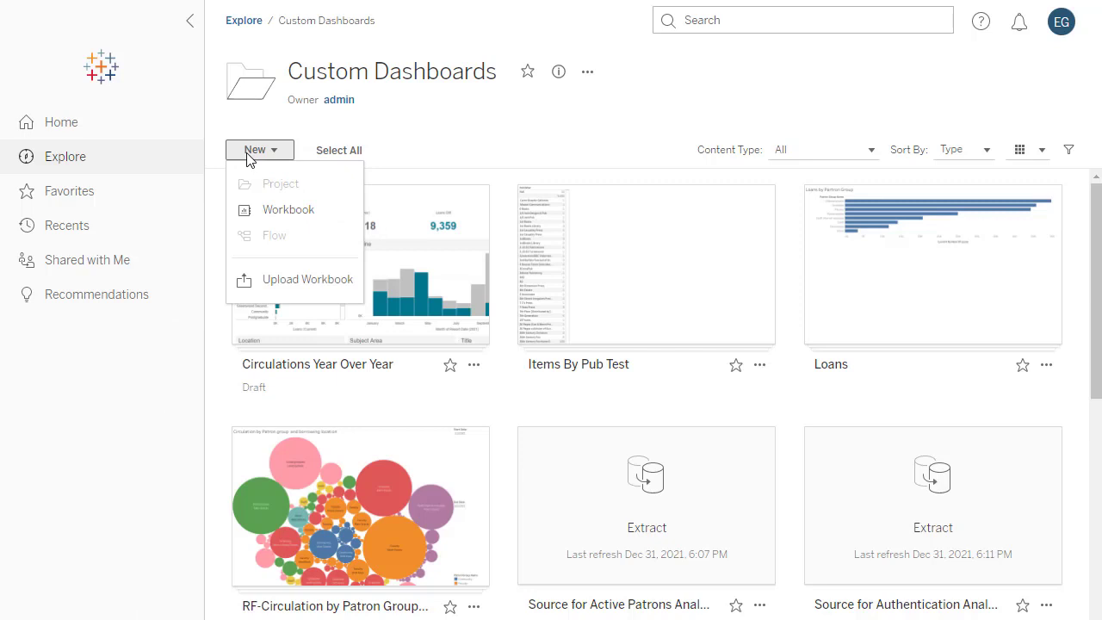
left_click(278, 212)
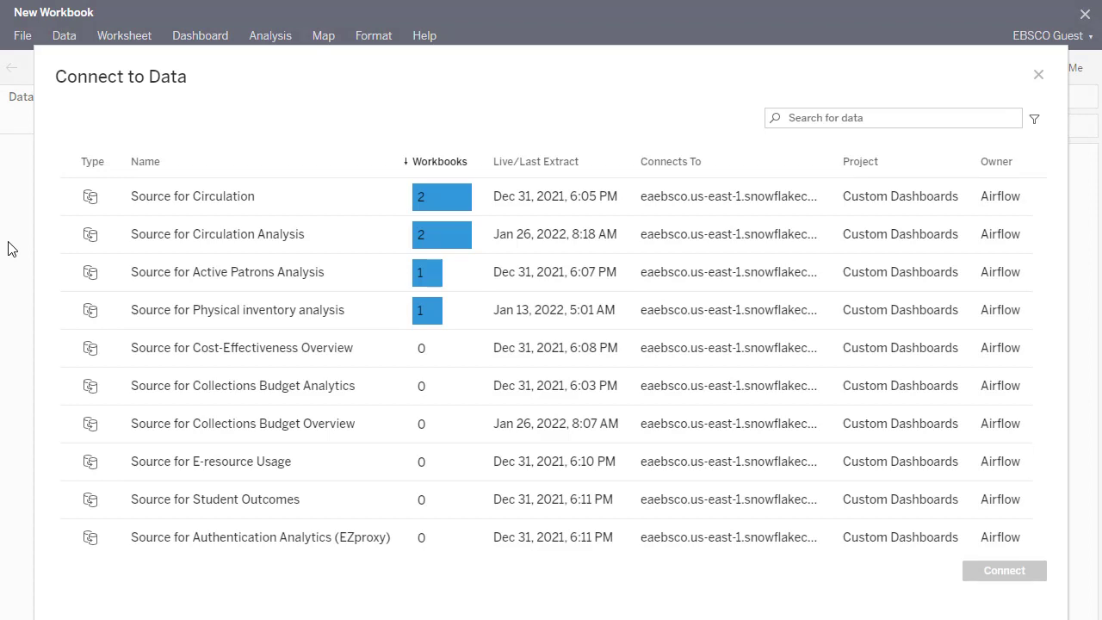
left_click(160, 205)
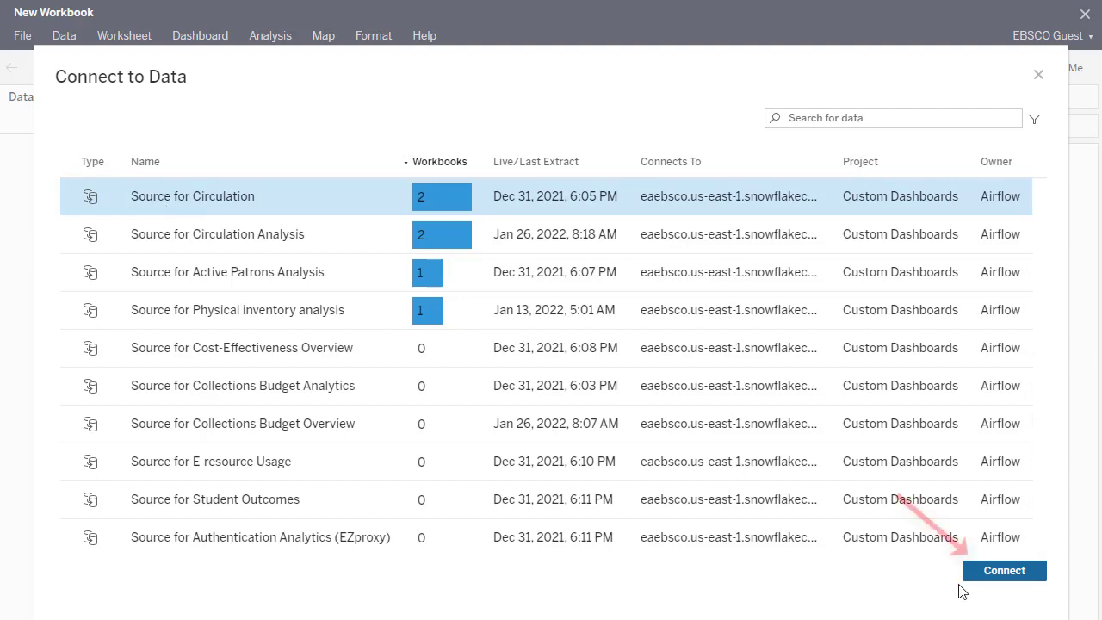
left_click(1004, 570)
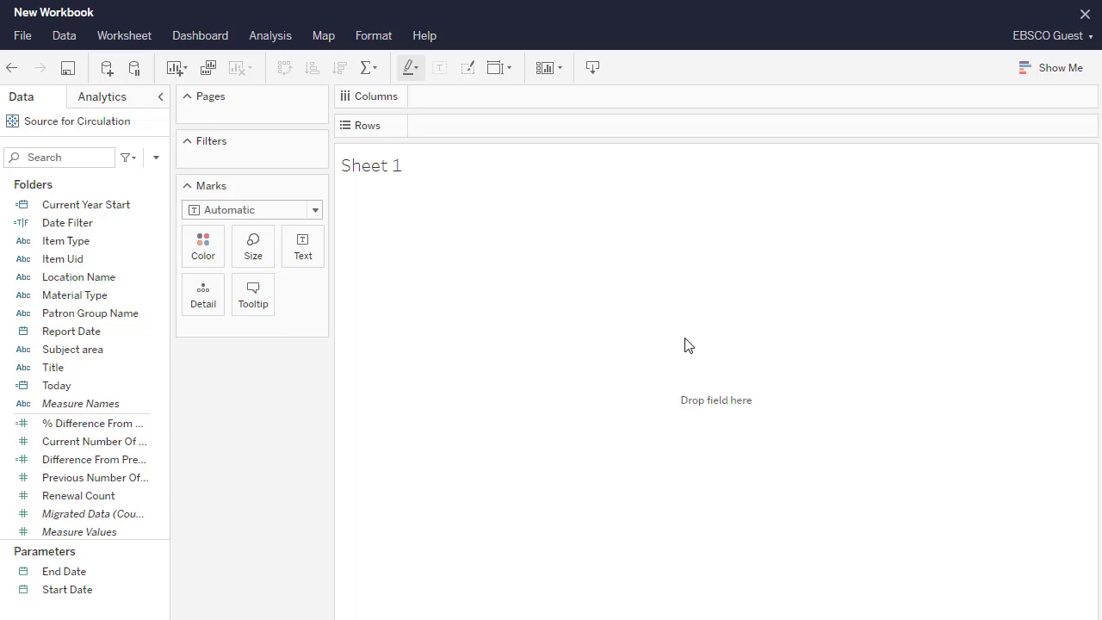
- Connect Source for Circulation Analysis to the workbook as a second data source
left_click(61, 40)
left_click(77, 67)
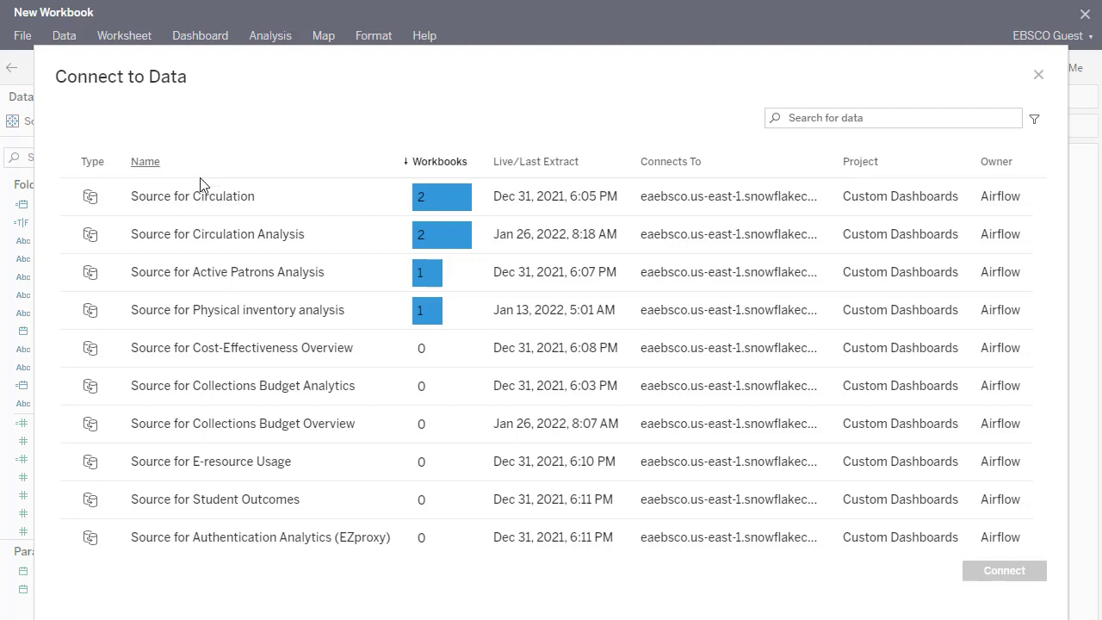
left_click(207, 240)
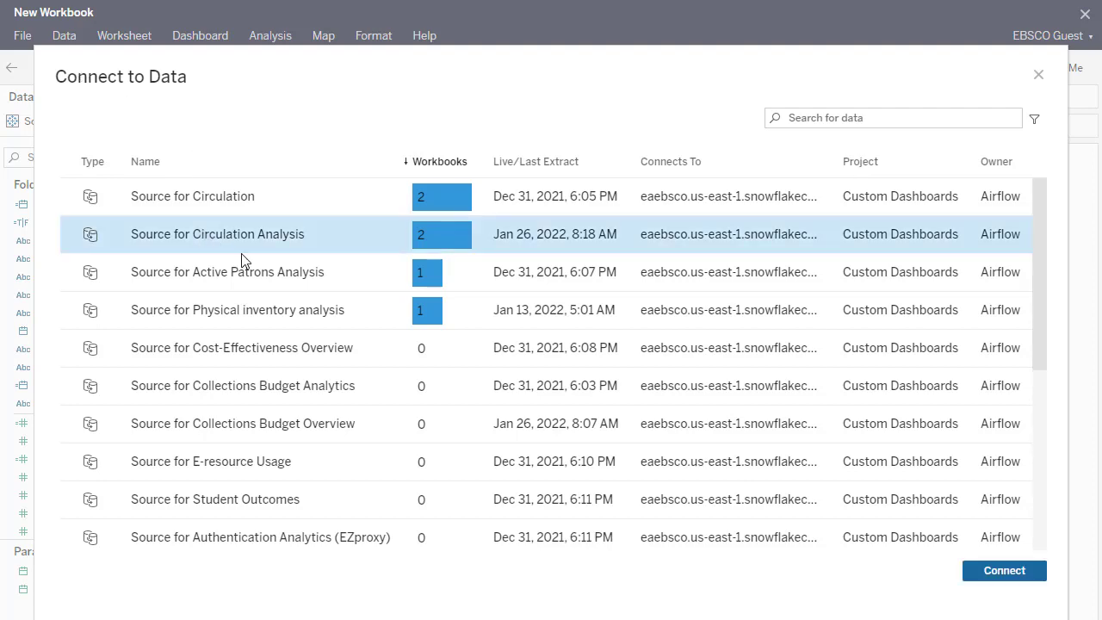
left_click(1009, 574)
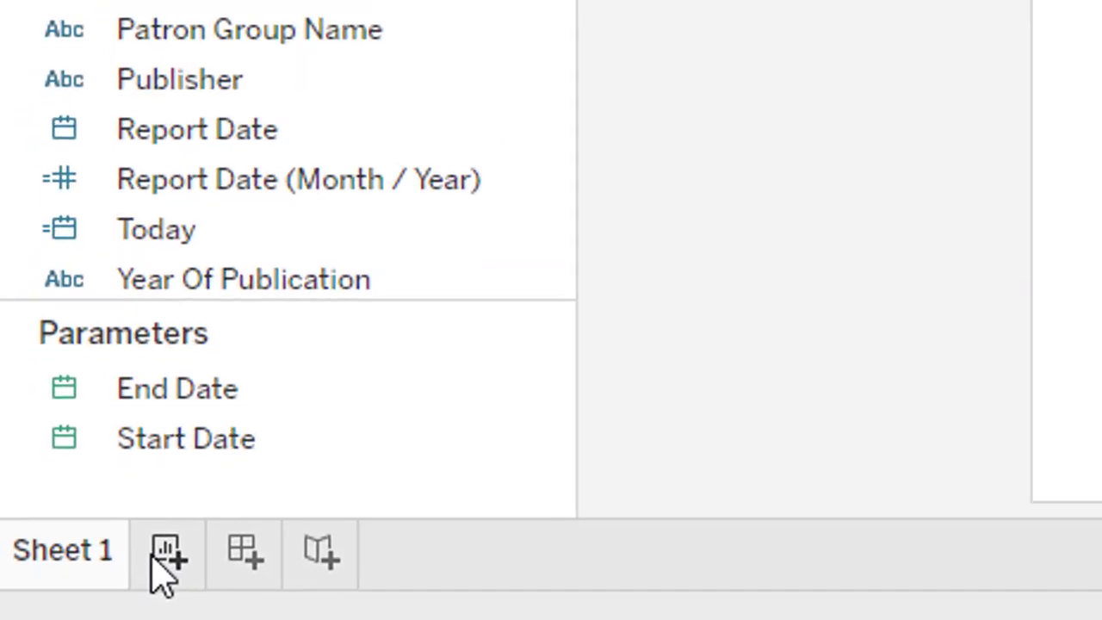
- On a new Sheet 2, plot Current Number Of Loans by Report Date (Month / Year) as a line chart
left_click(164, 568)
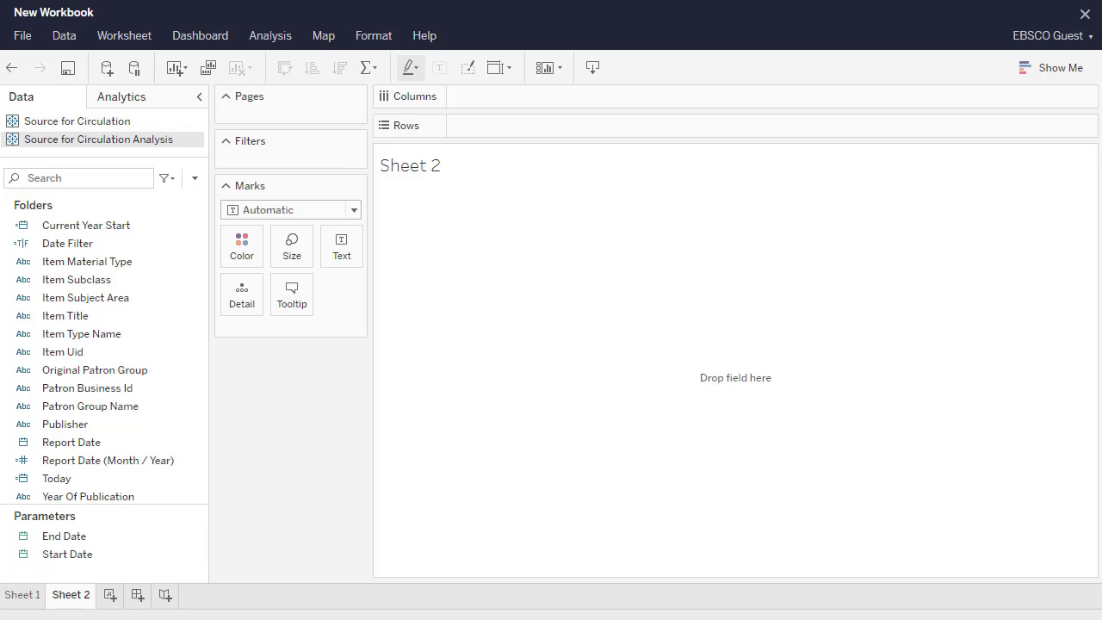
mouse_move(108, 460)
left_mouse_down()
mouse_move(406, 203)
mouse_move(508, 99)
left_mouse_up()
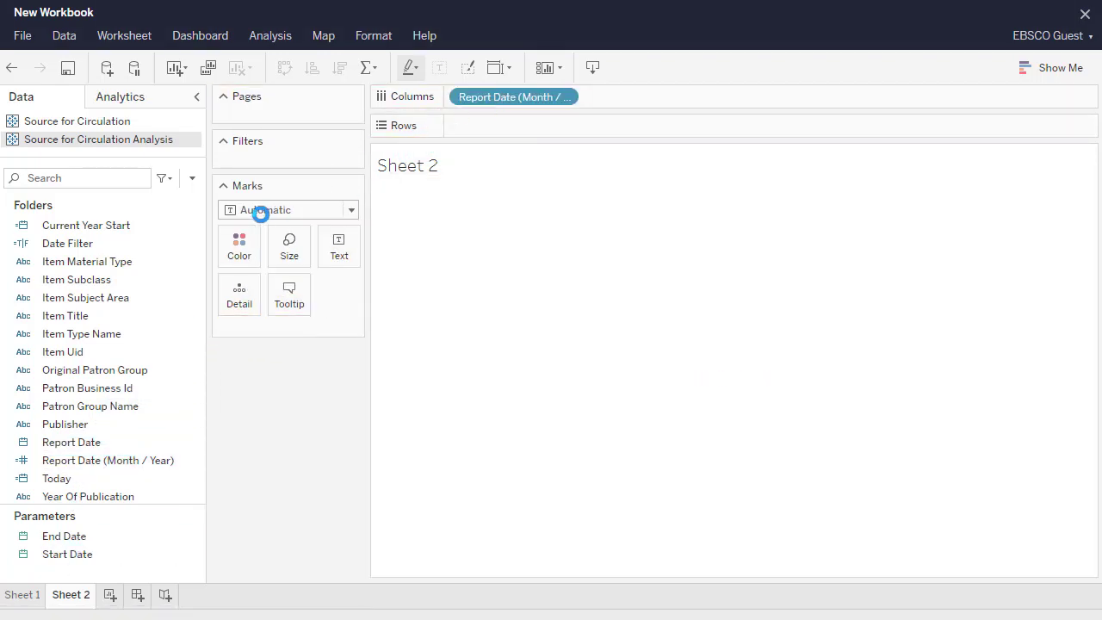
mouse_move(191, 256)
left_mouse_down()
mouse_move(191, 386)
mouse_move(515, 133)
left_mouse_up()
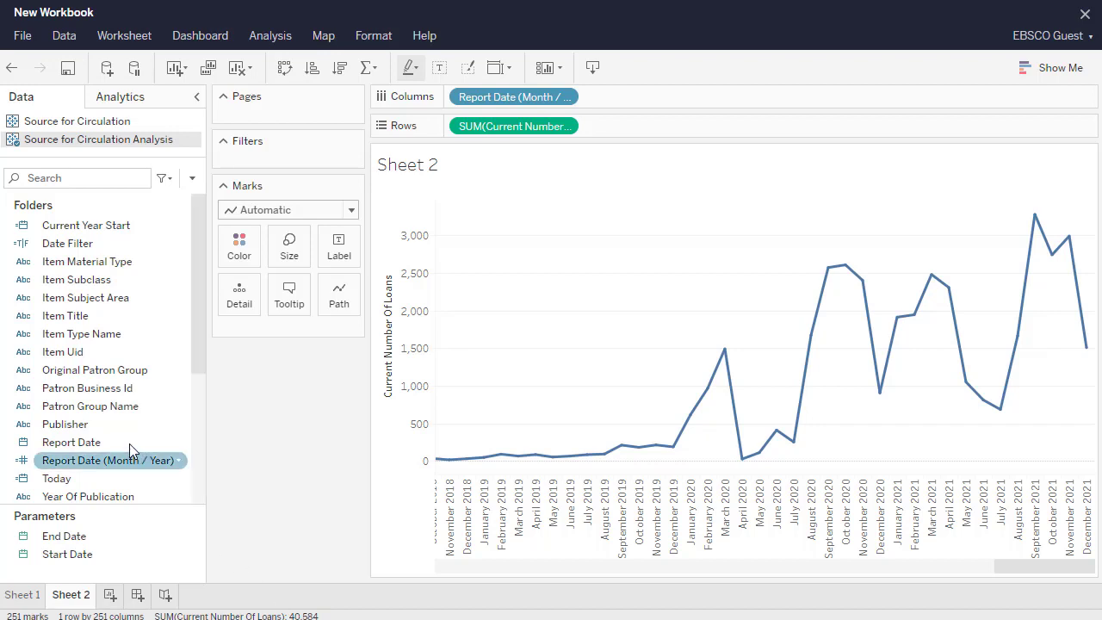
- Add a YEAR(Report Date) filter to Sheet 2 that keeps all 22 years selected
mouse_move(78, 442)
left_mouse_down()
mouse_move(207, 310)
mouse_move(301, 163)
left_mouse_up()
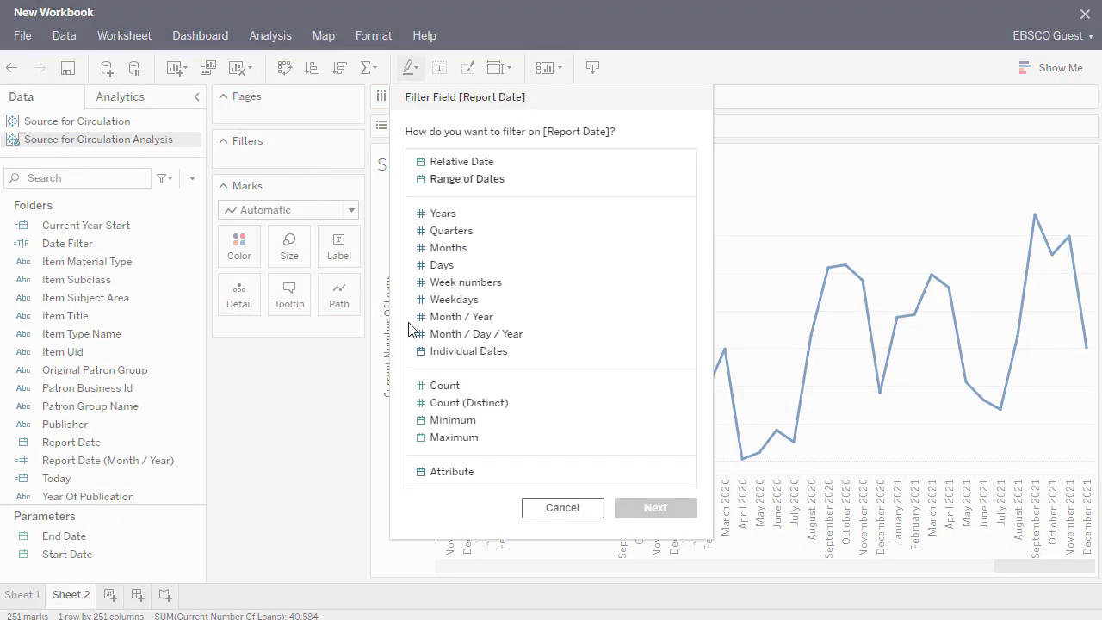
left_click(445, 213)
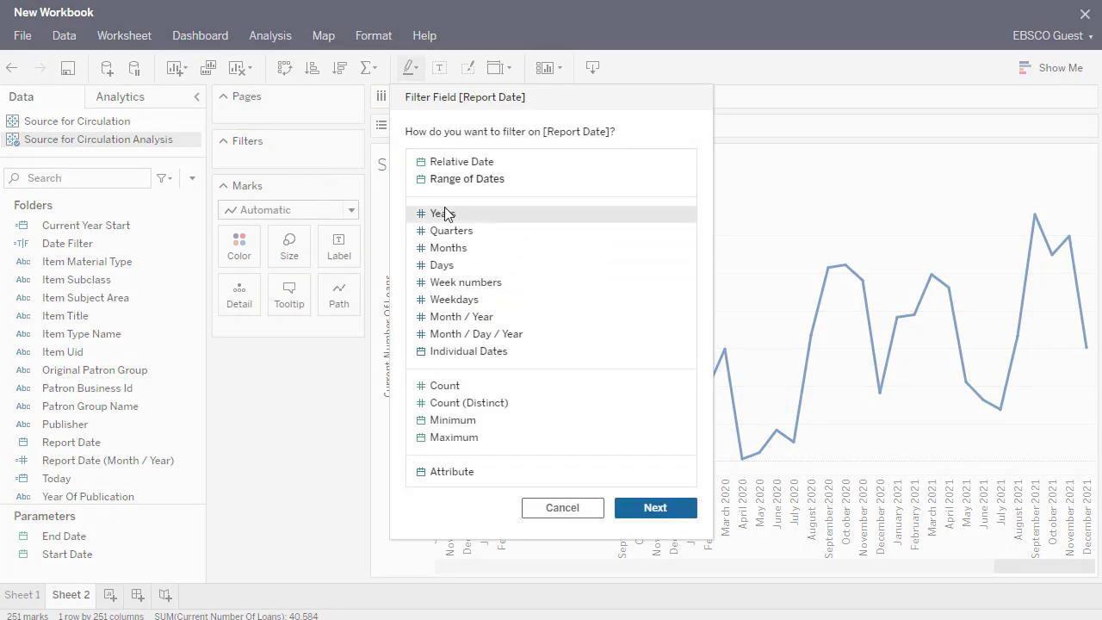
left_click(658, 508)
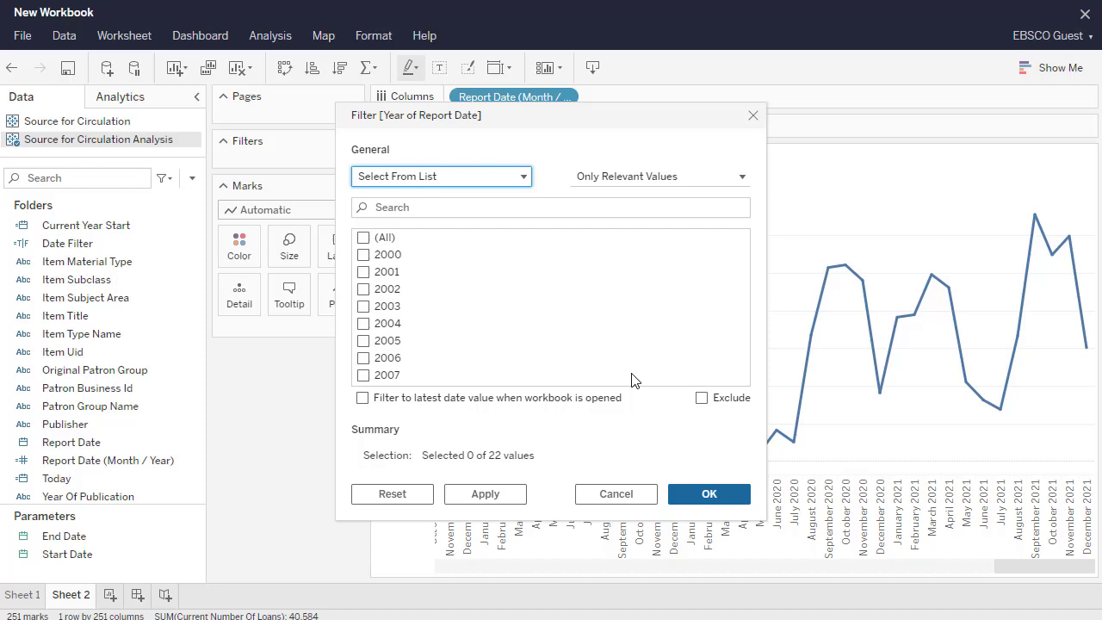
left_click(379, 239)
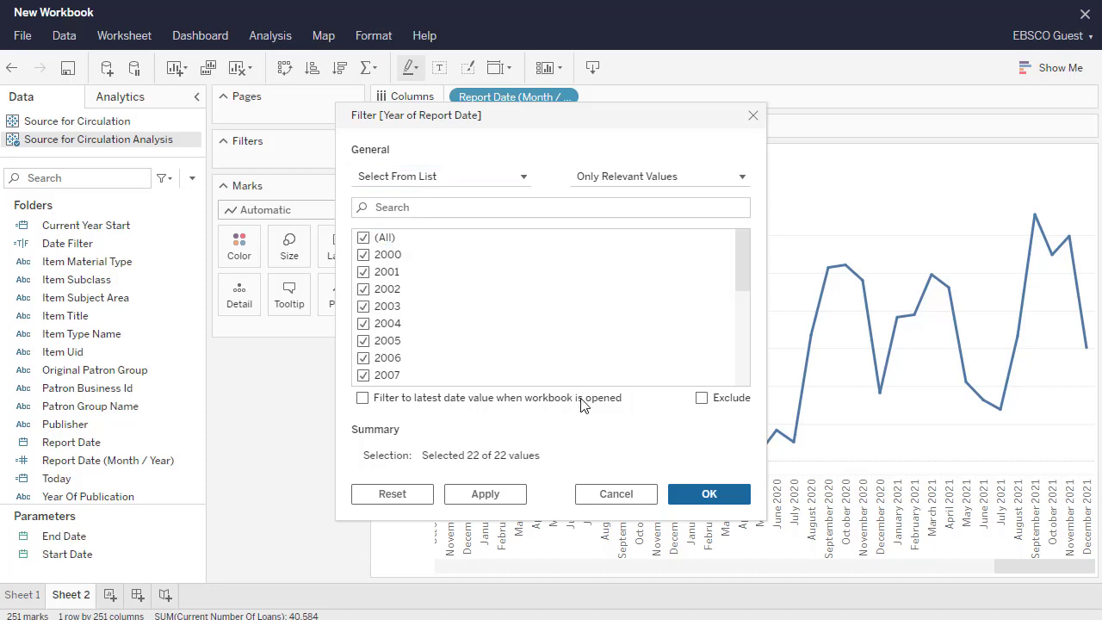
left_click(709, 494)
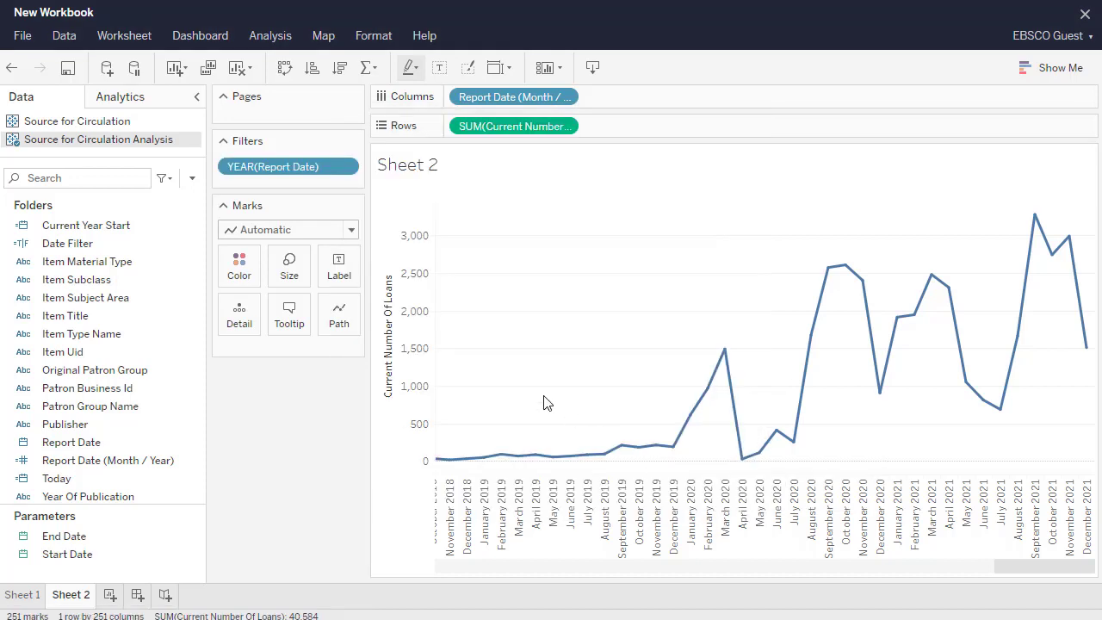
right_click(327, 169)
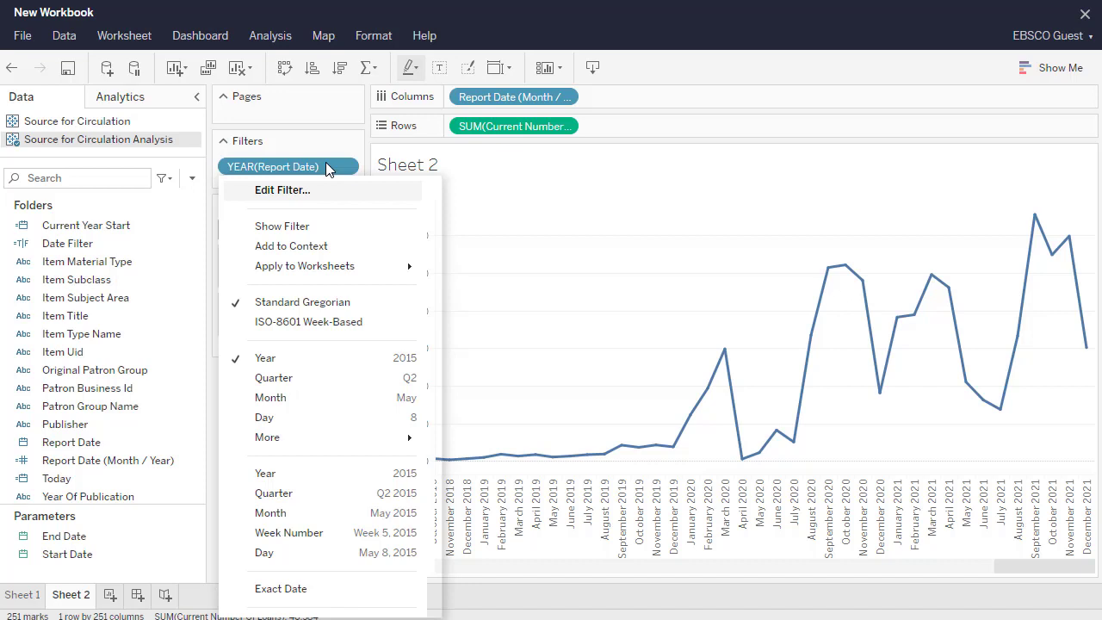
key("Escape")
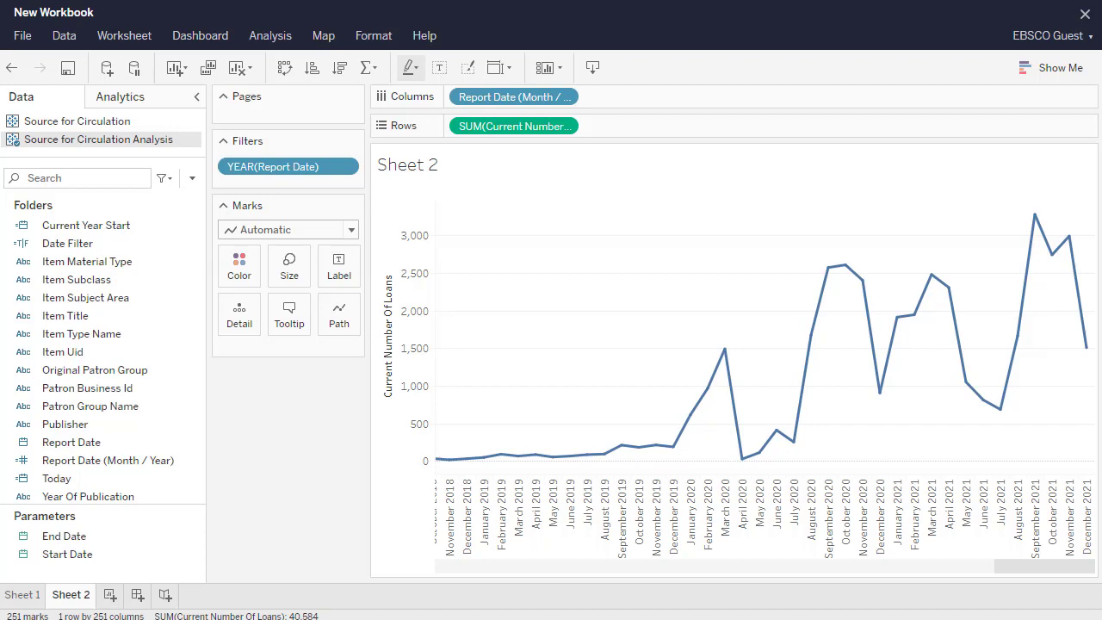
- Color the loans chart by Patron Group Name for one line per group, and add a new dashboard
left_click(105, 407)
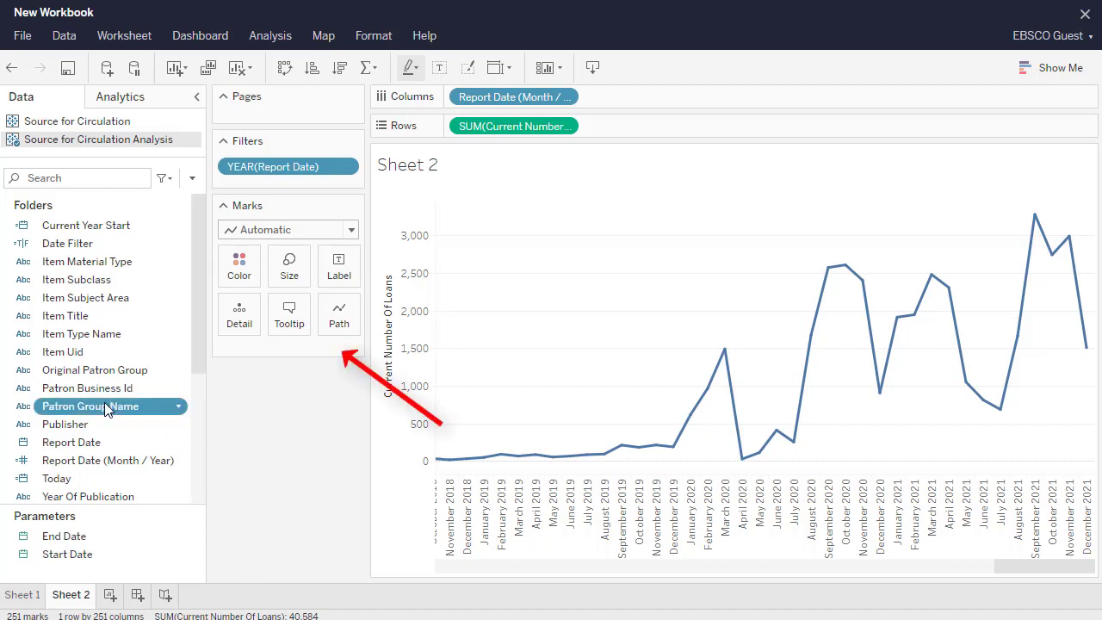
left_click_drag(105, 407, 302, 357)
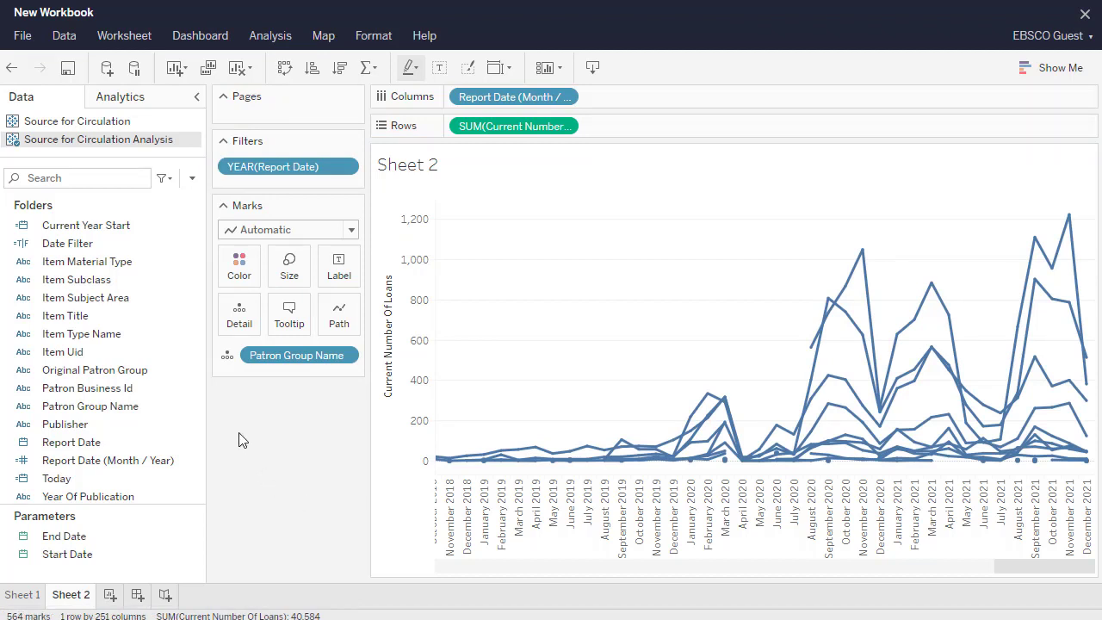
left_click(227, 356)
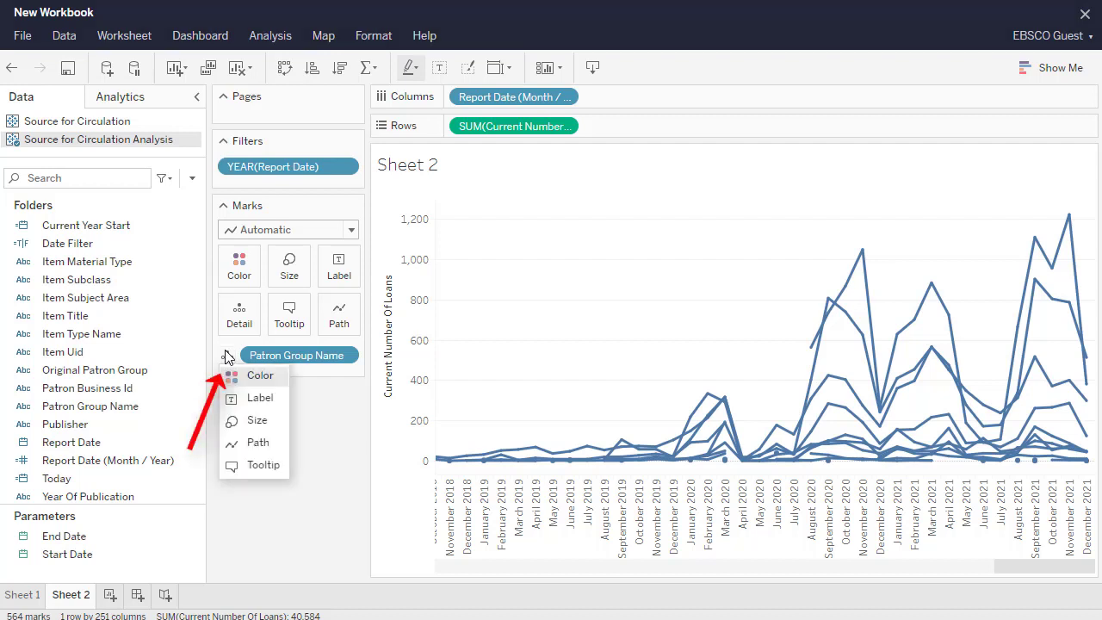
left_click(259, 376)
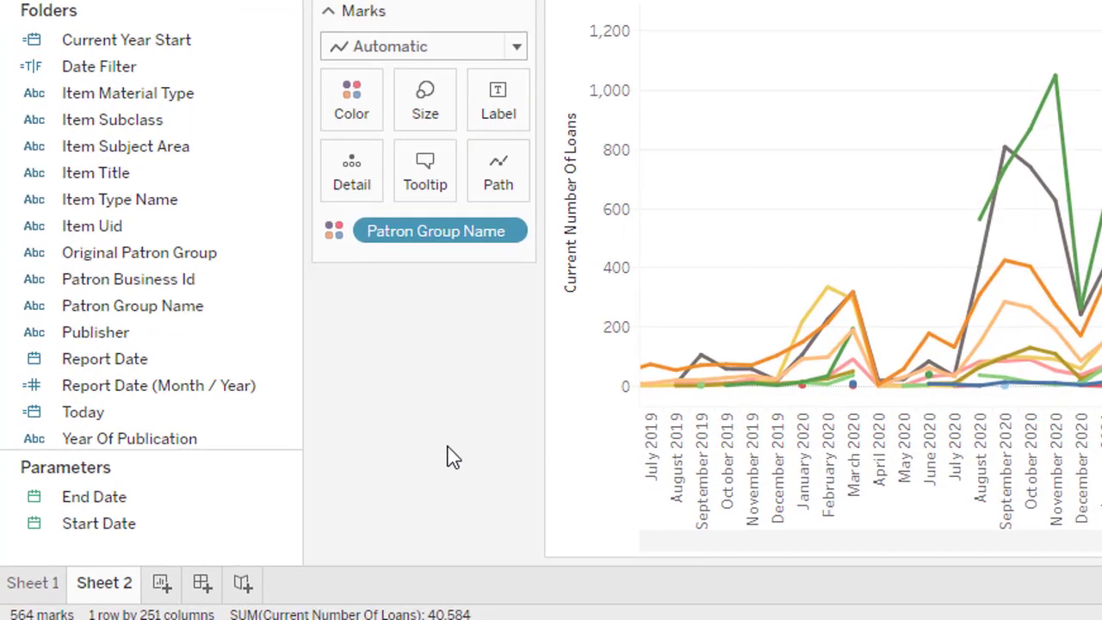
left_click(184, 557)
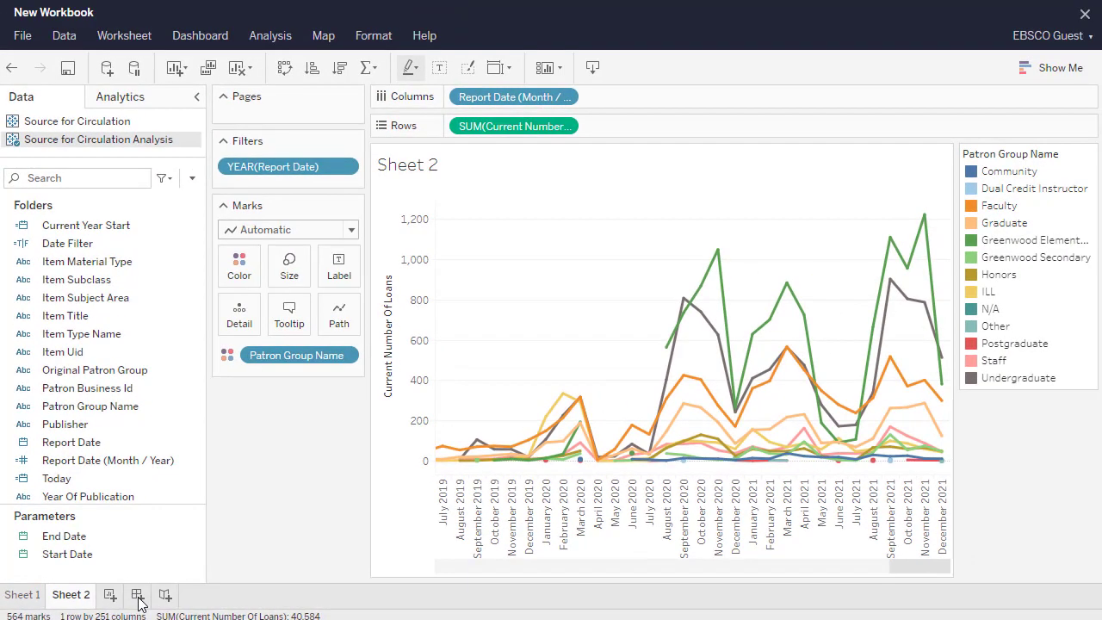
- Place the Sheet 1 crosstab at the top of Dashboard 1 with the Sheet 2 loans chart below it
left_click(139, 594)
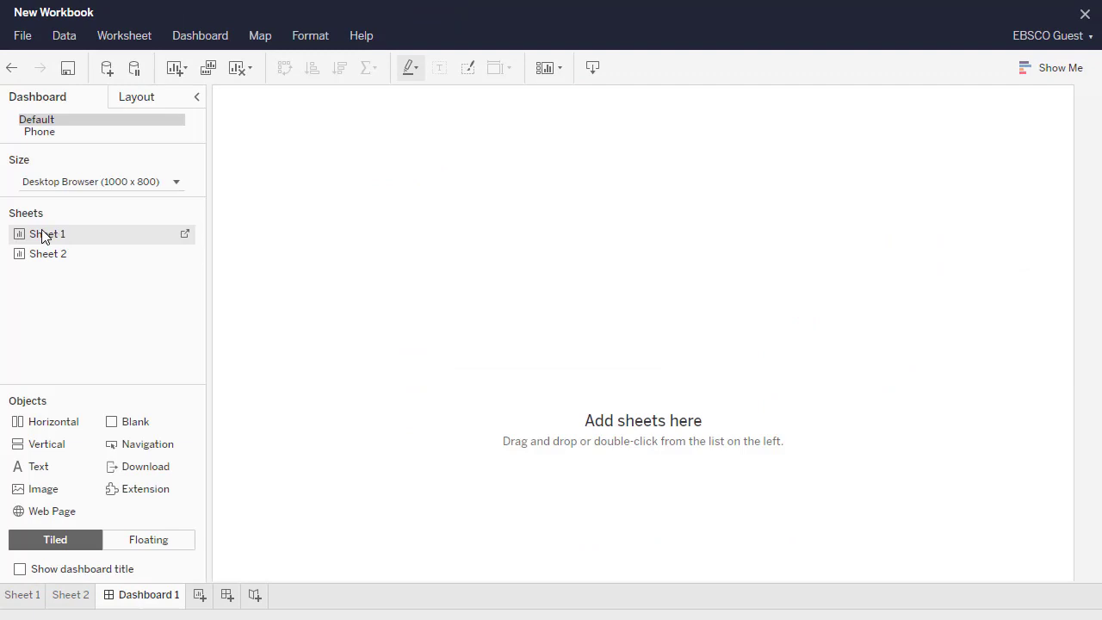
left_click_drag(42, 231, 284, 125)
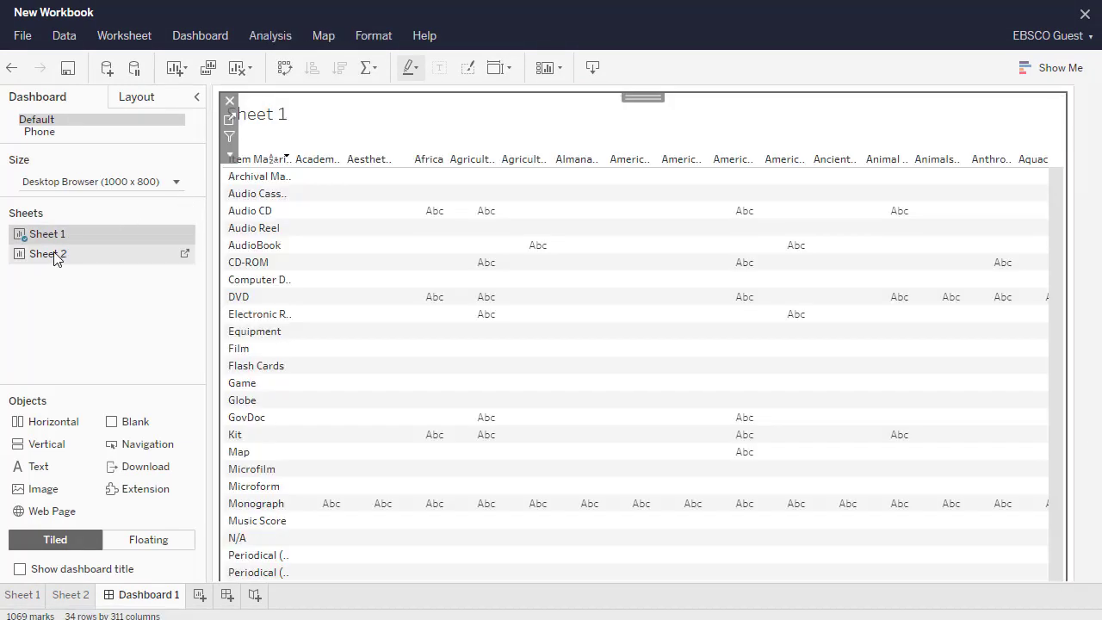
mouse_move(54, 258)
left_mouse_down()
mouse_move(559, 548)
mouse_move(641, 521)
left_mouse_up()
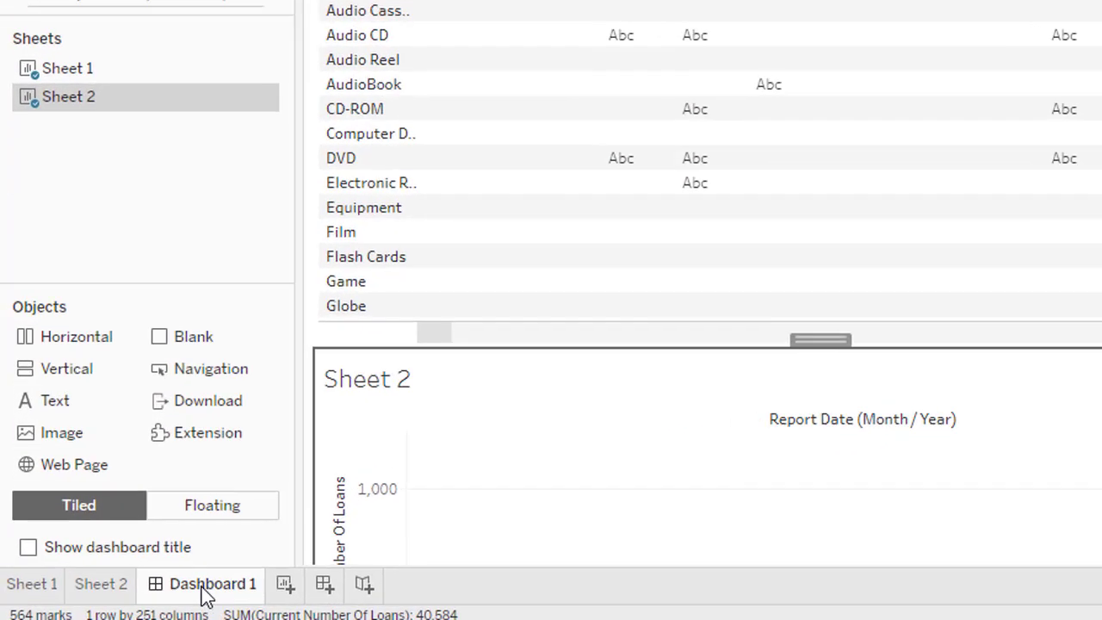
right_click(207, 592)
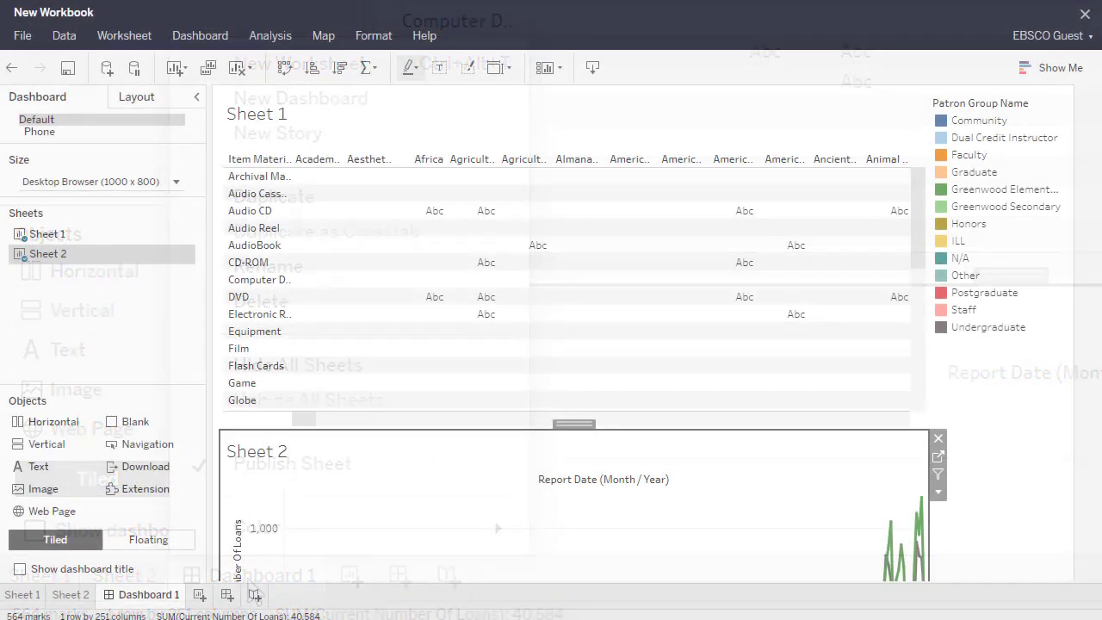
left_click(593, 69)
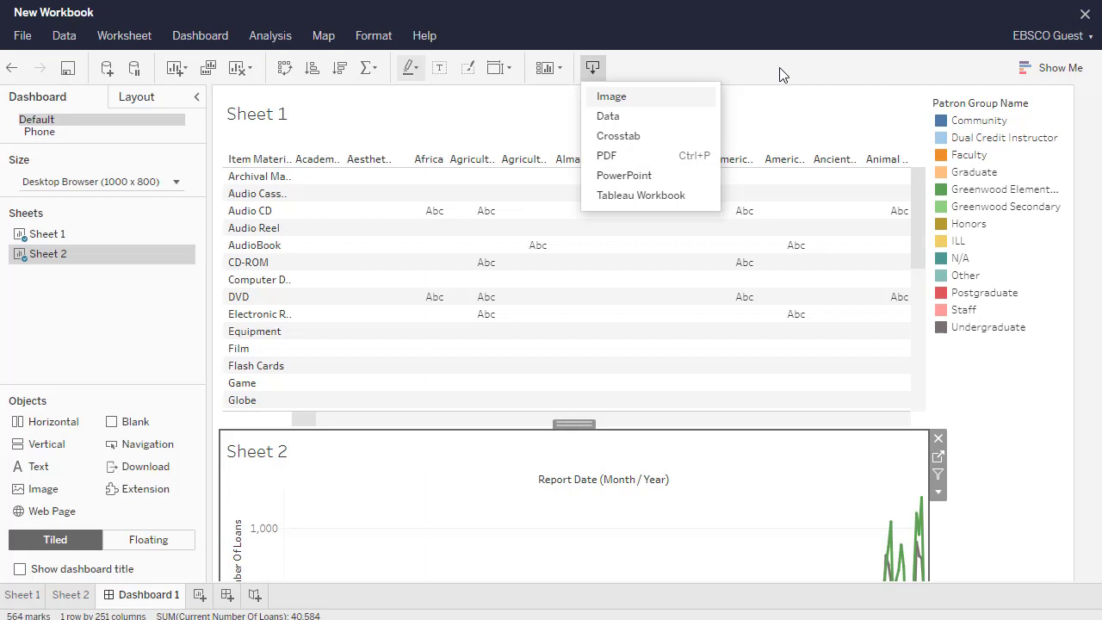
left_click(782, 75)
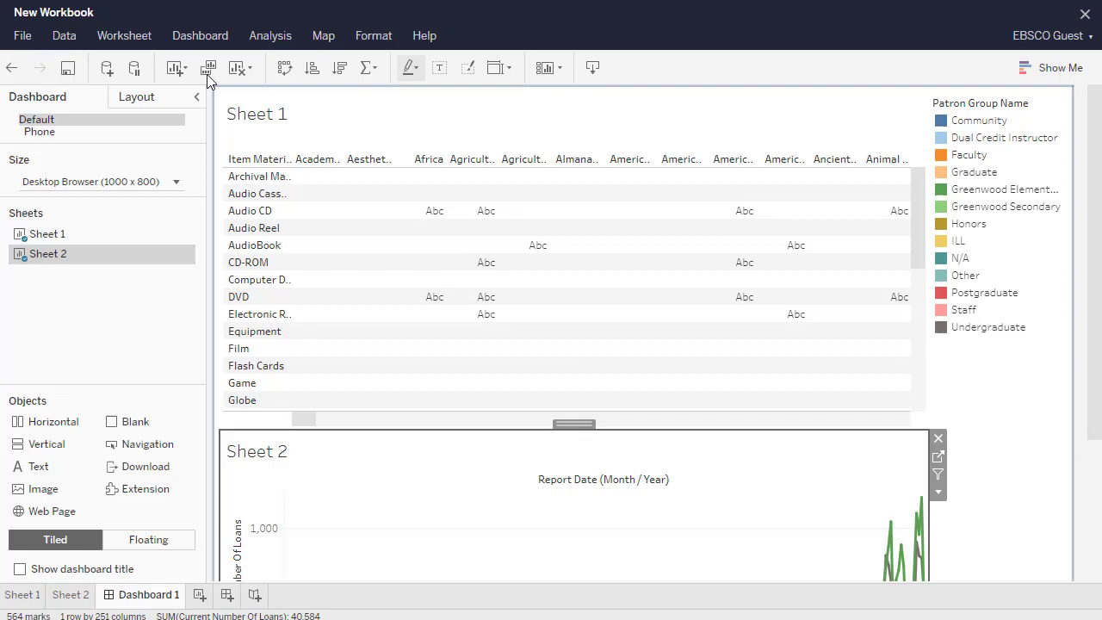
- Use File > Save As to save the workbook as 'New Demonstration Workbook' in Custom Dashboards
left_click(24, 38)
left_click(43, 80)
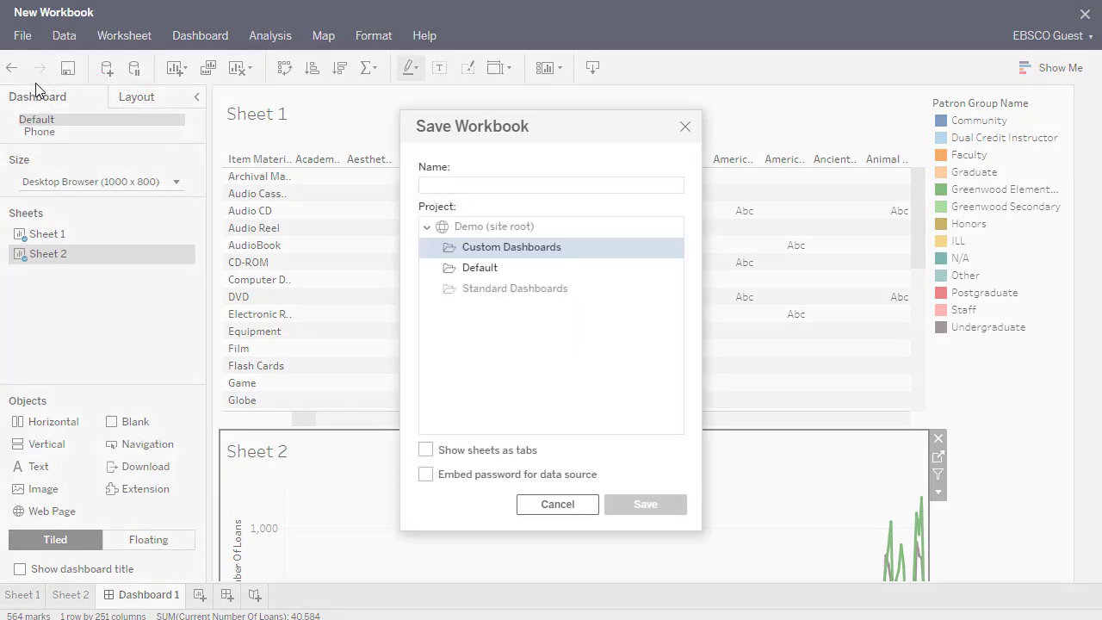
type("New")
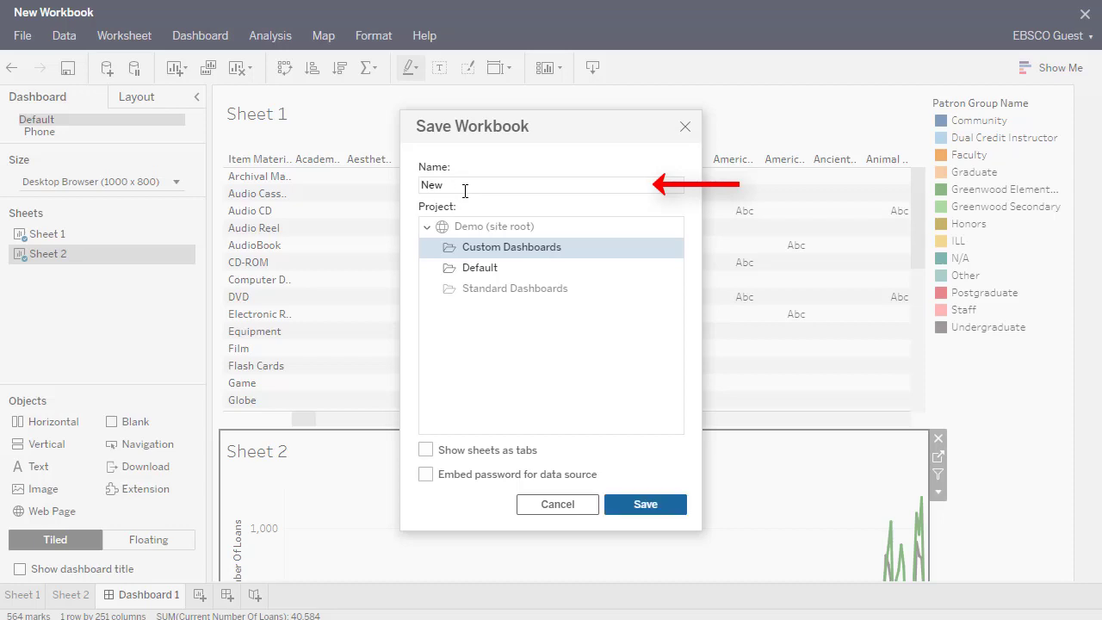
type(" Demonstration Workbook")
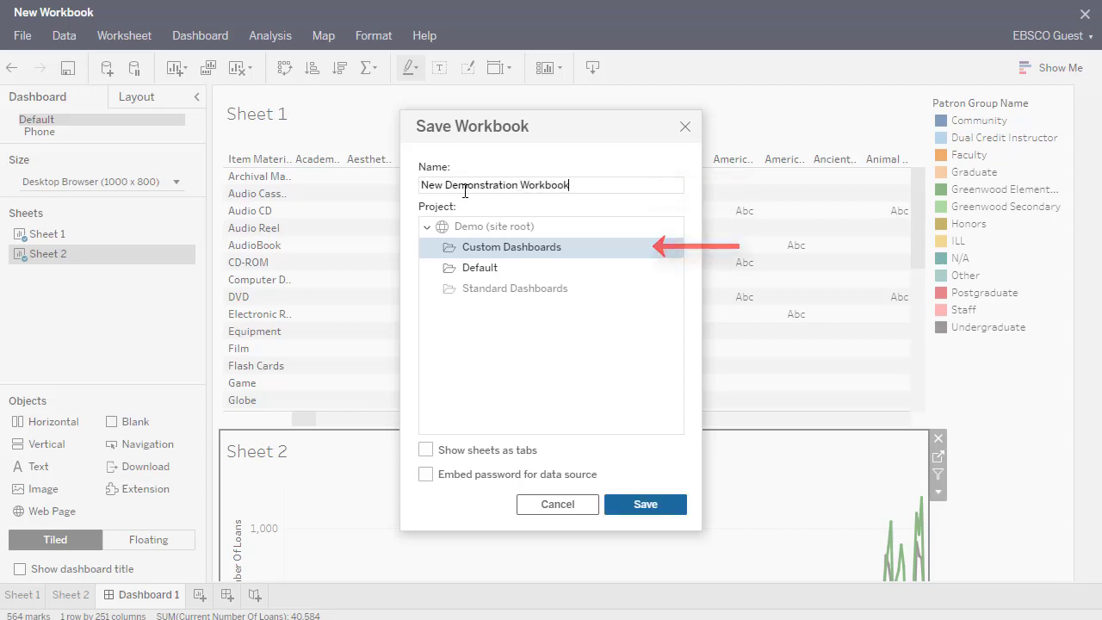
left_click(641, 508)
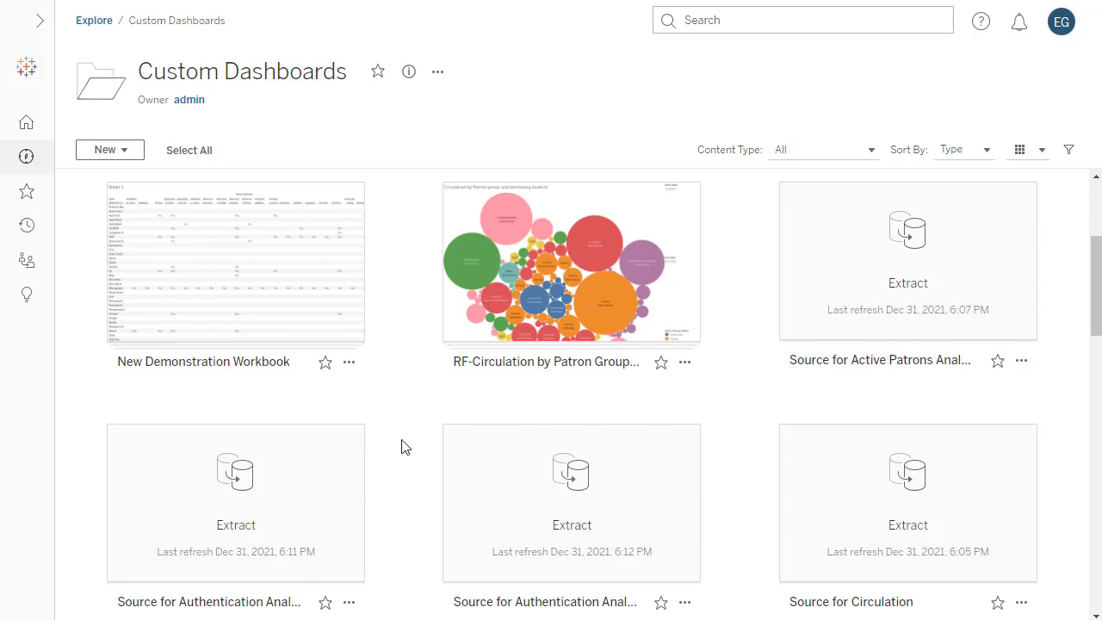
- Copy New Demonstration Workbook's share link, then enter 'Panorama' in the EBSCO Connect search box
mouse_move(236, 262)
left_click(349, 363)
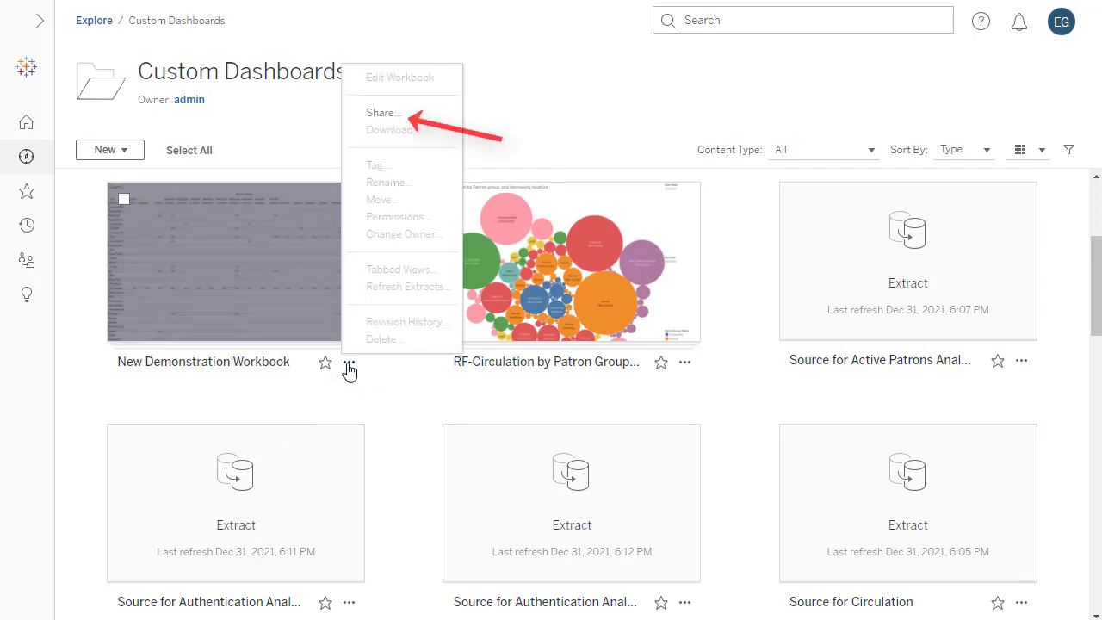
left_click(395, 116)
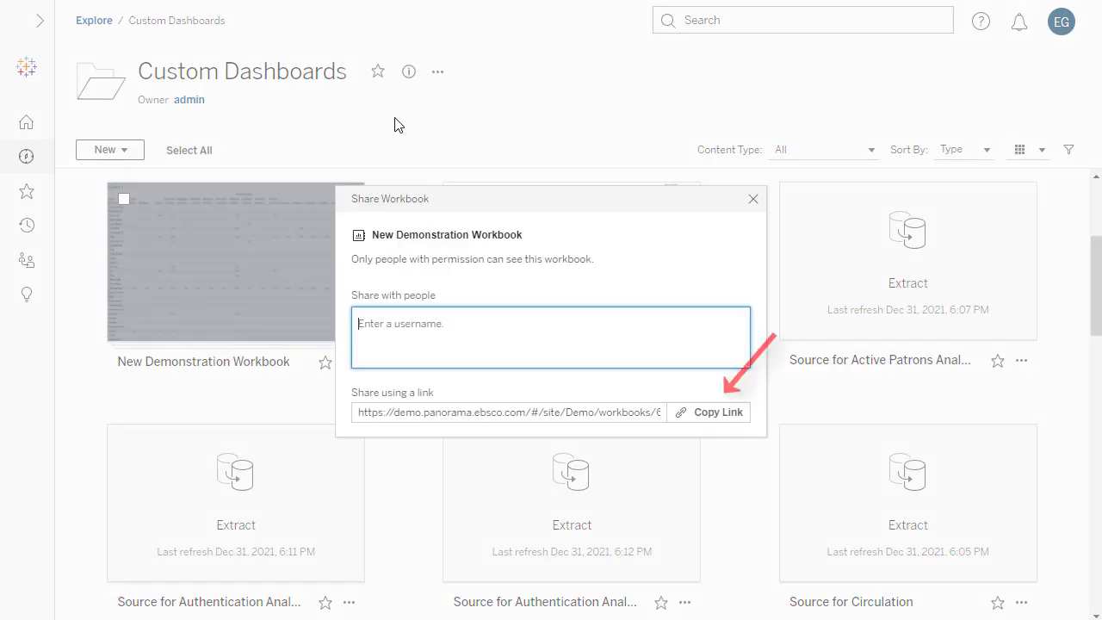
left_click(708, 417)
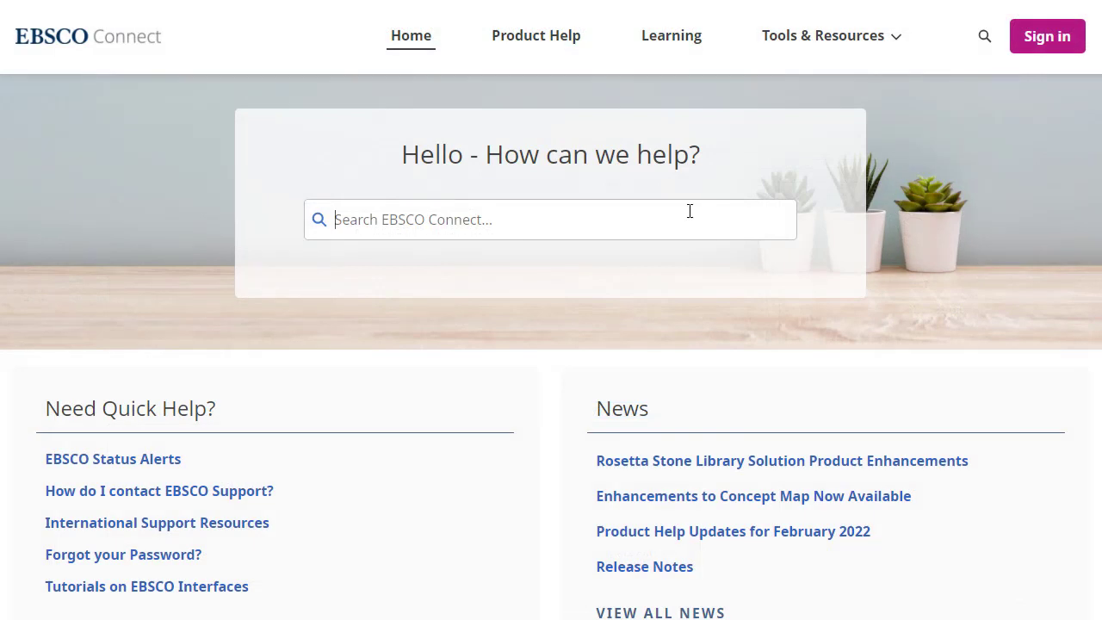
type("Panorama")
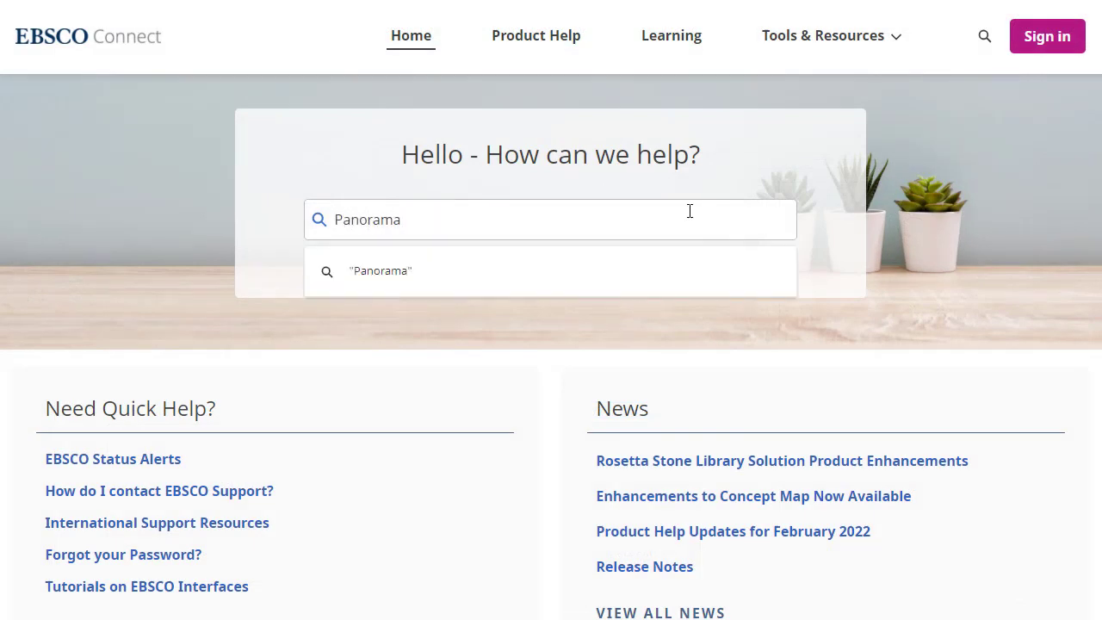